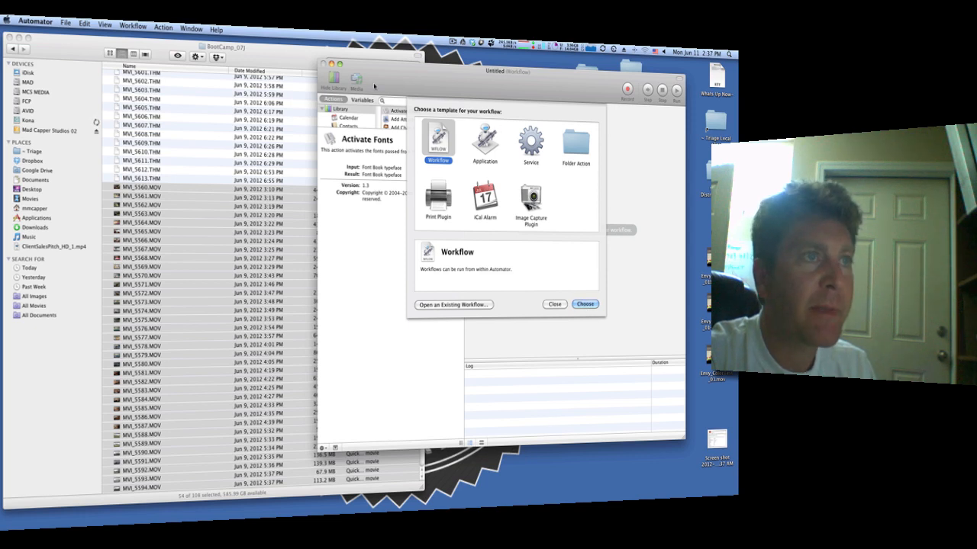
Create a new Workflow document, enlarge the action library list and browse the available actions
click(585, 304)
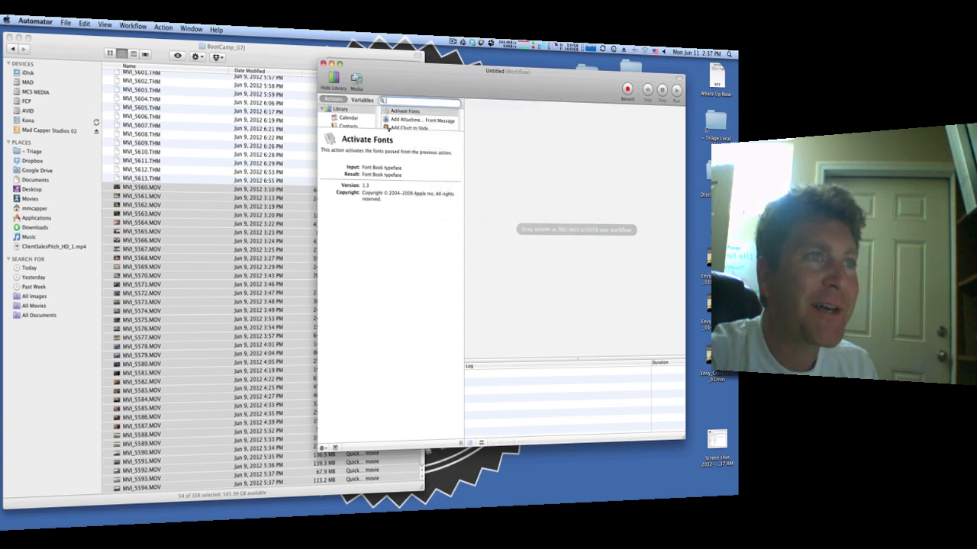
drag(389, 128, 392, 254)
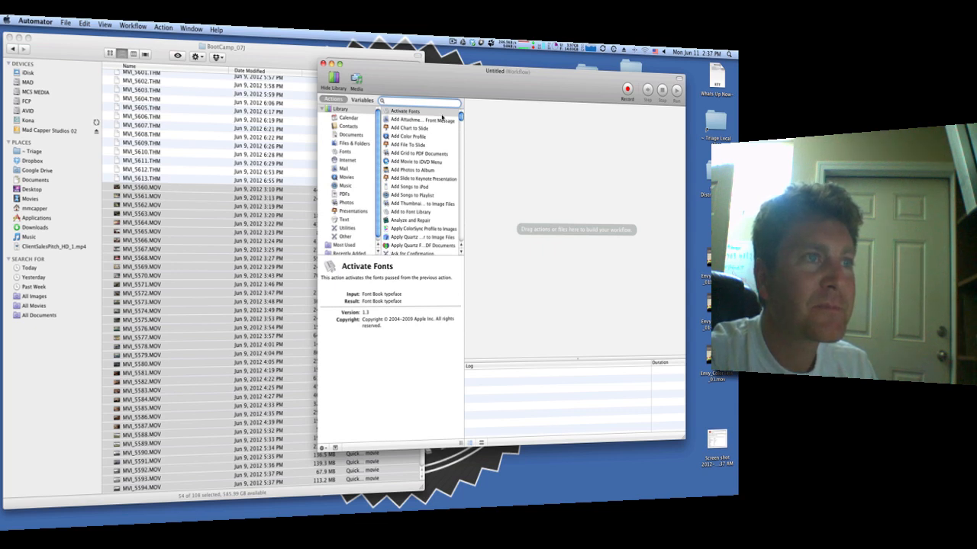
scroll(411, 168, down, 2)
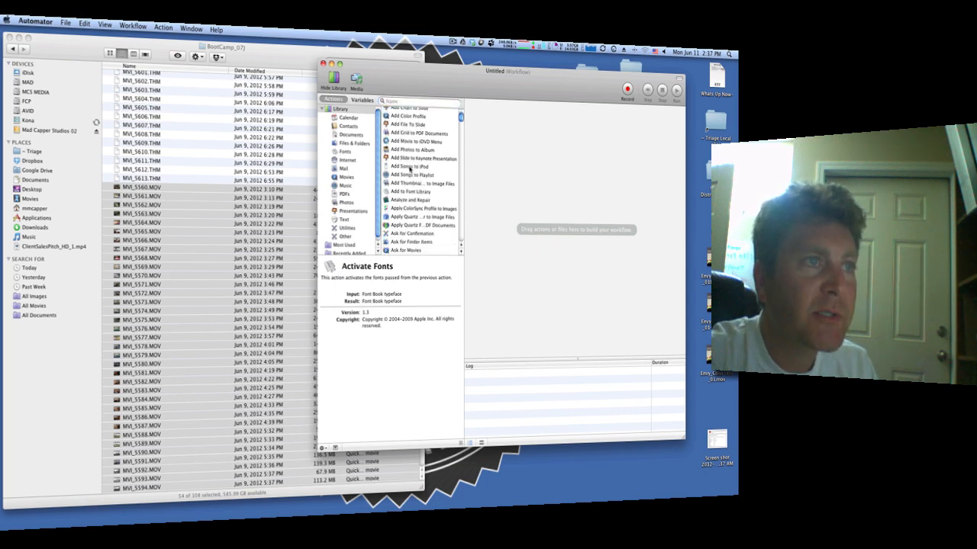
scroll(410, 169, down, 3)
scroll(408, 209, down, 3)
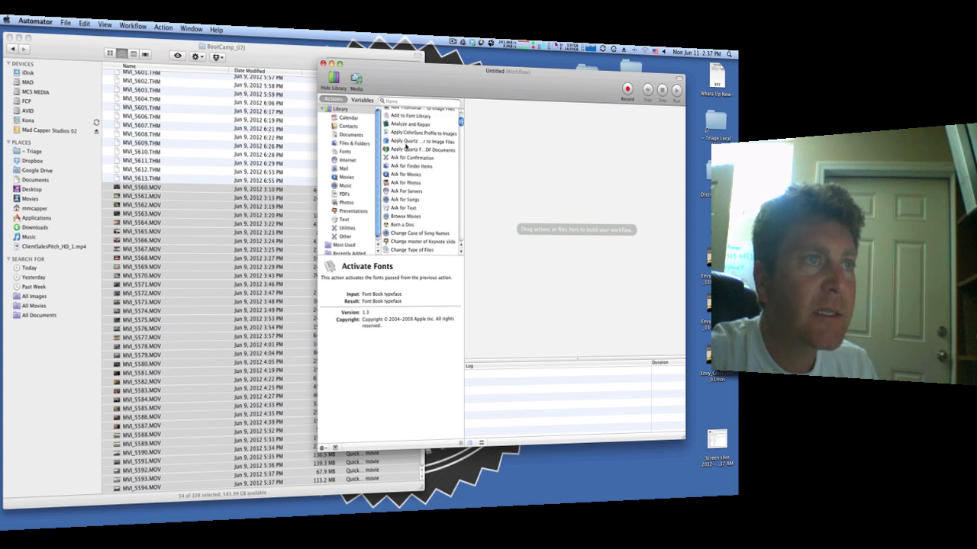
scroll(405, 149, down, 2)
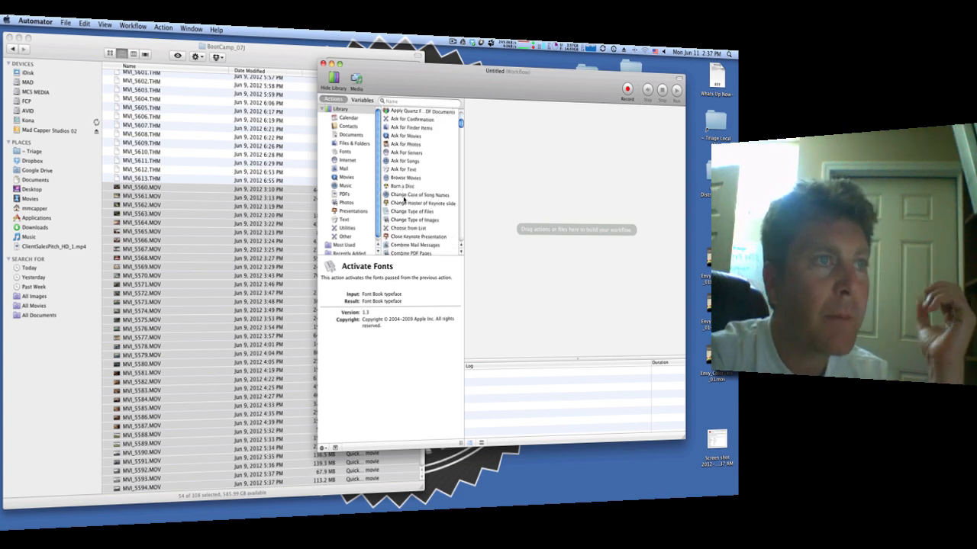
click(452, 41)
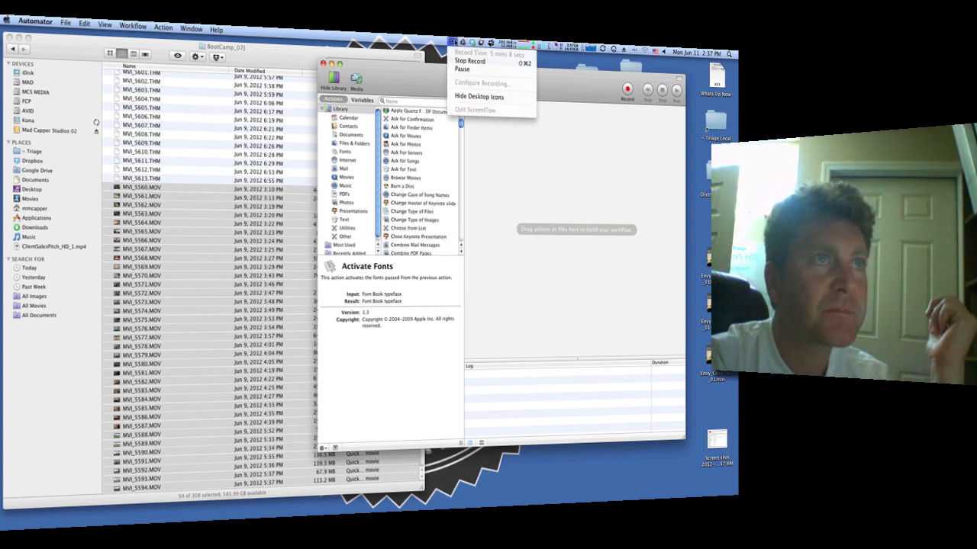
click(456, 64)
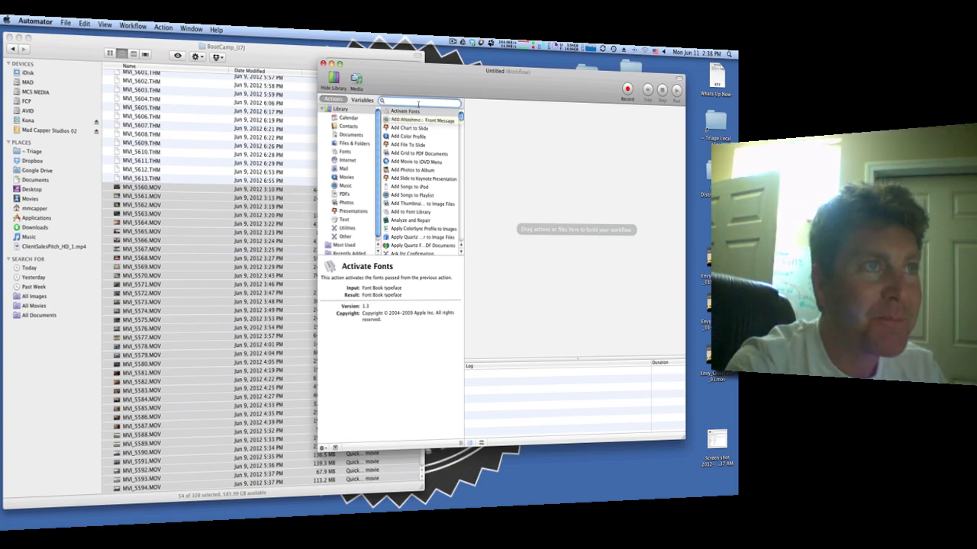
Search the action library for "name" and add the Rename Finder Items action to the workflow
drag(420, 73, 363, 88)
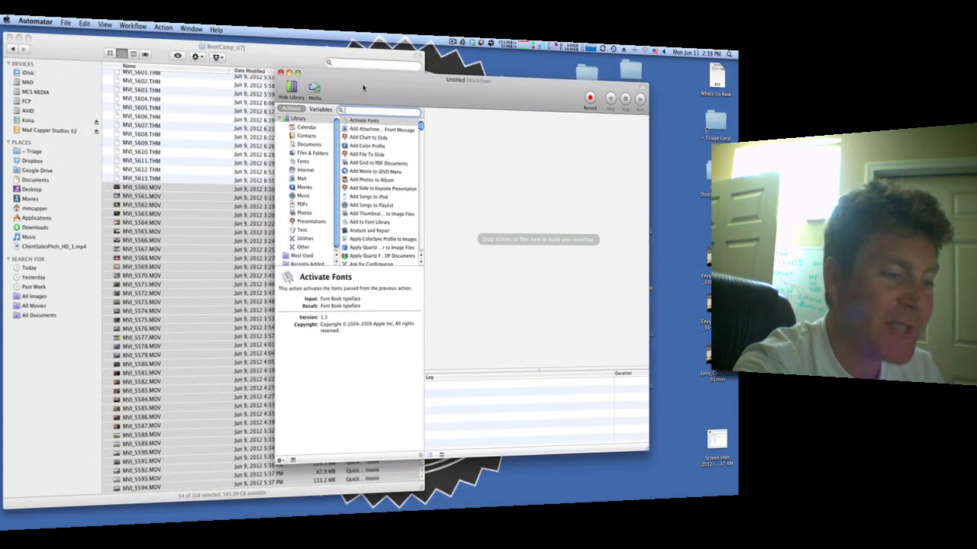
text(name)
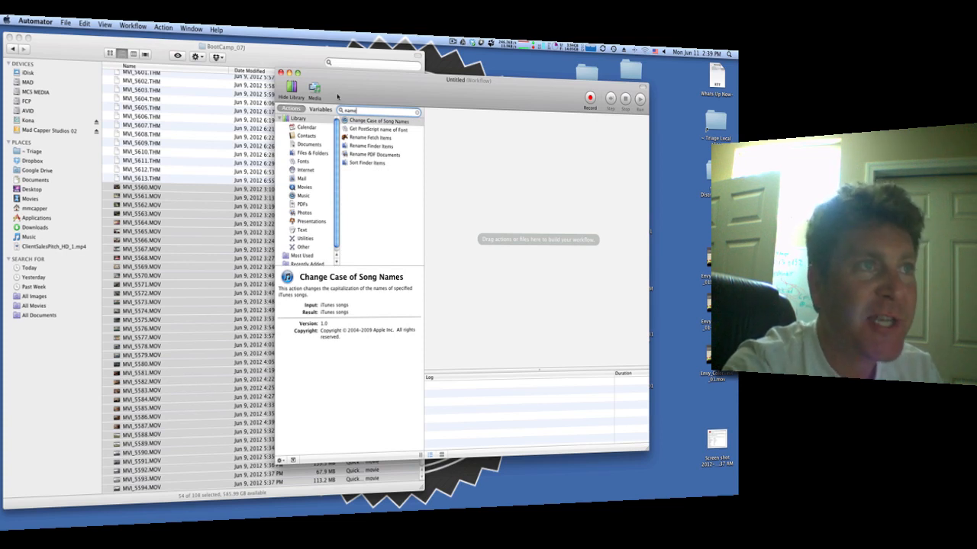
click(361, 139)
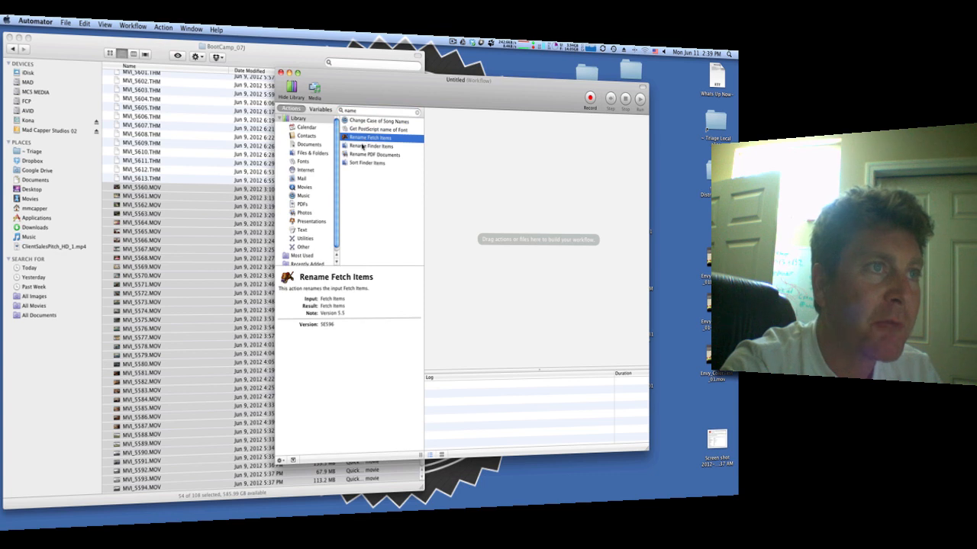
click(363, 146)
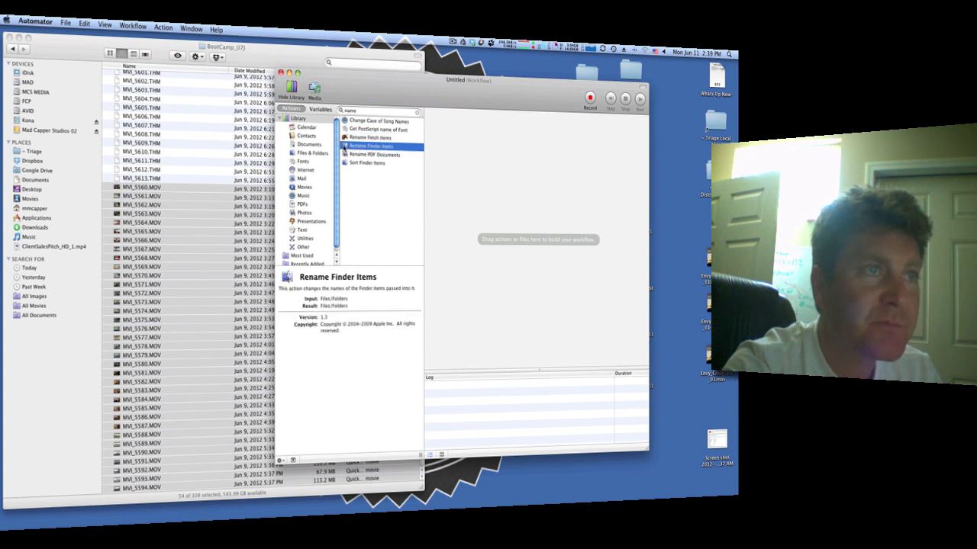
drag(345, 146, 497, 178)
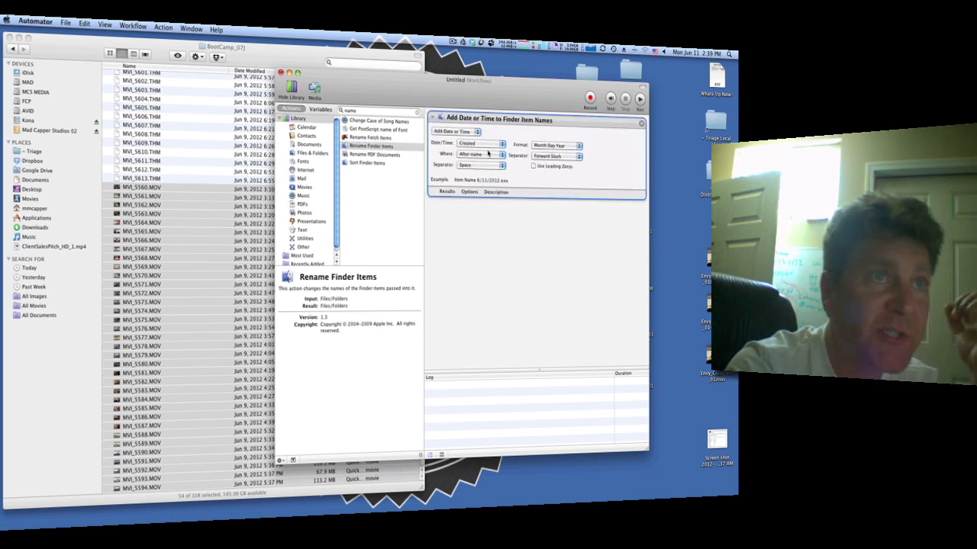
click(455, 42)
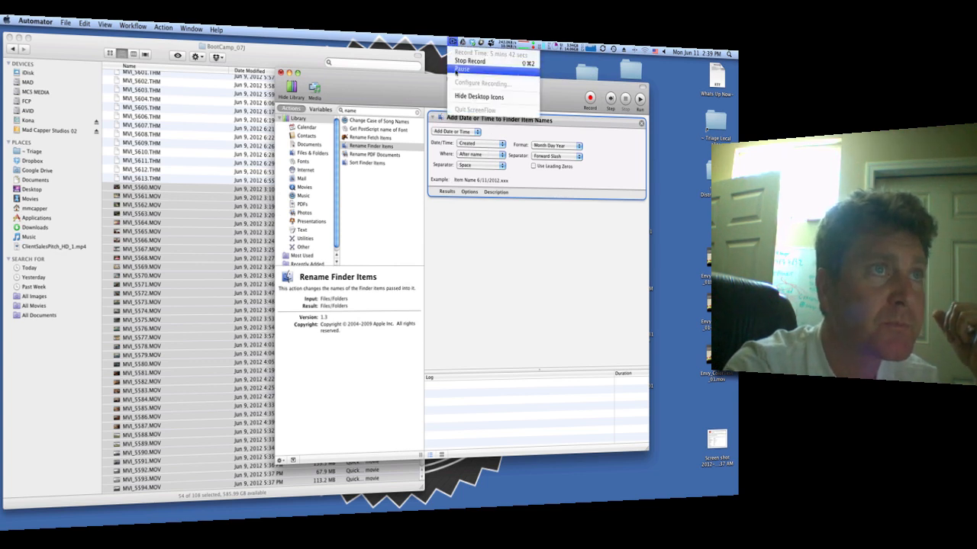
click(461, 71)
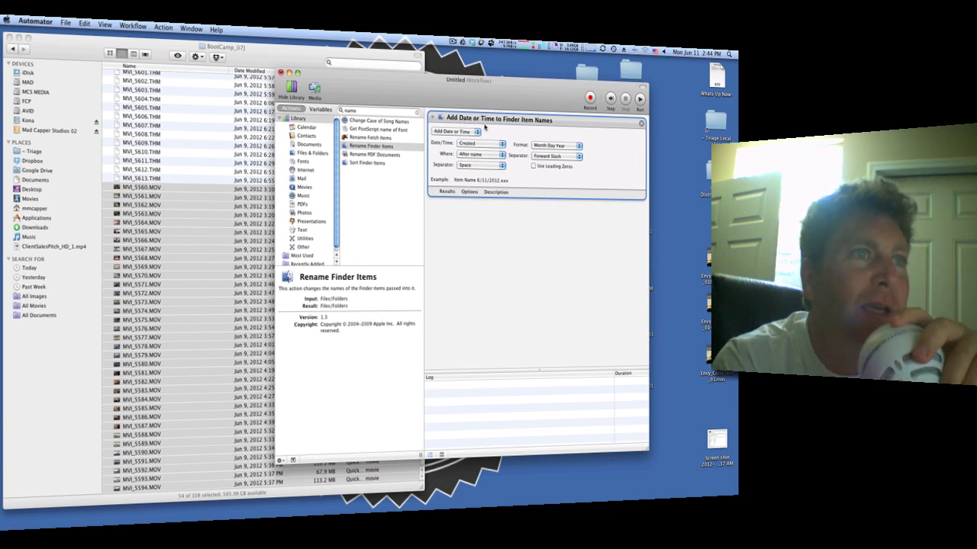
Switch the rename action to Make Sequential and have it add the number to a new name
click(473, 131)
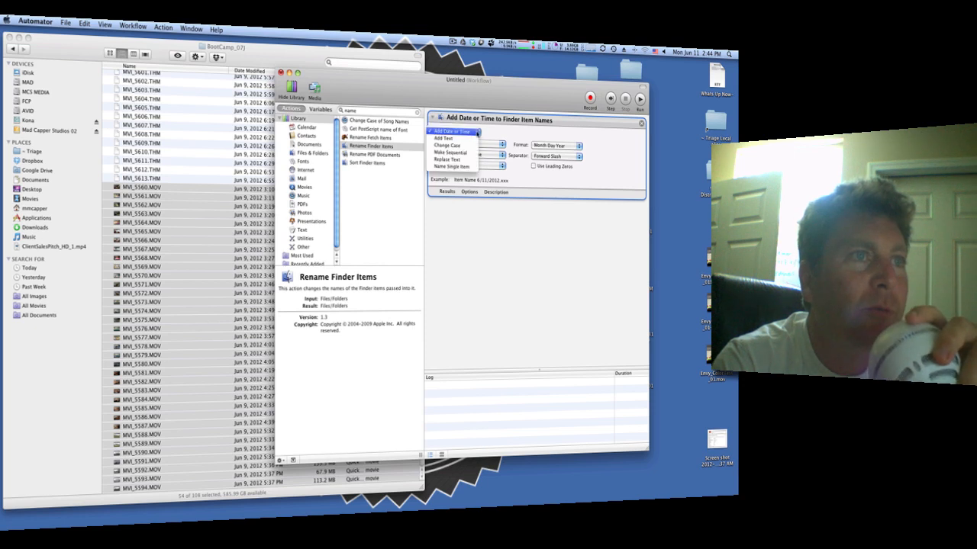
click(467, 153)
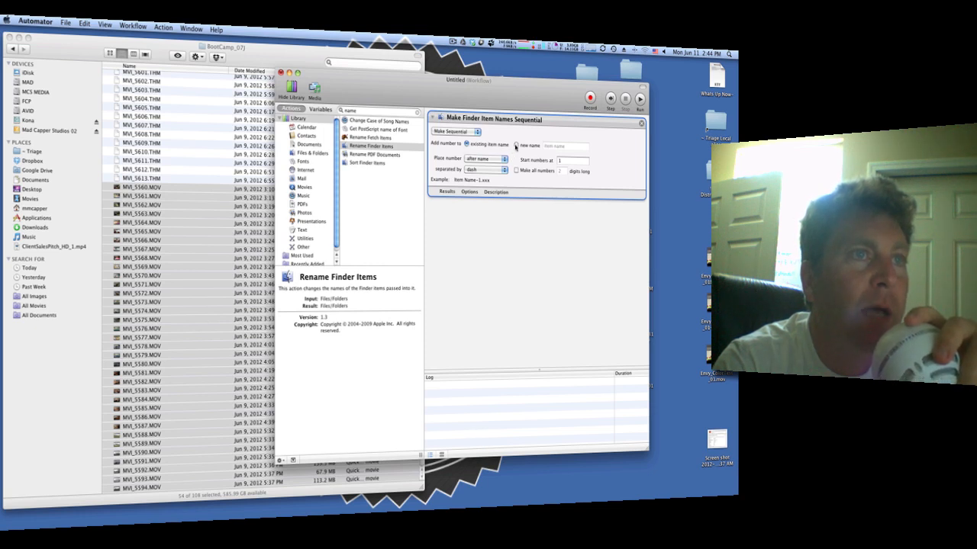
click(517, 146)
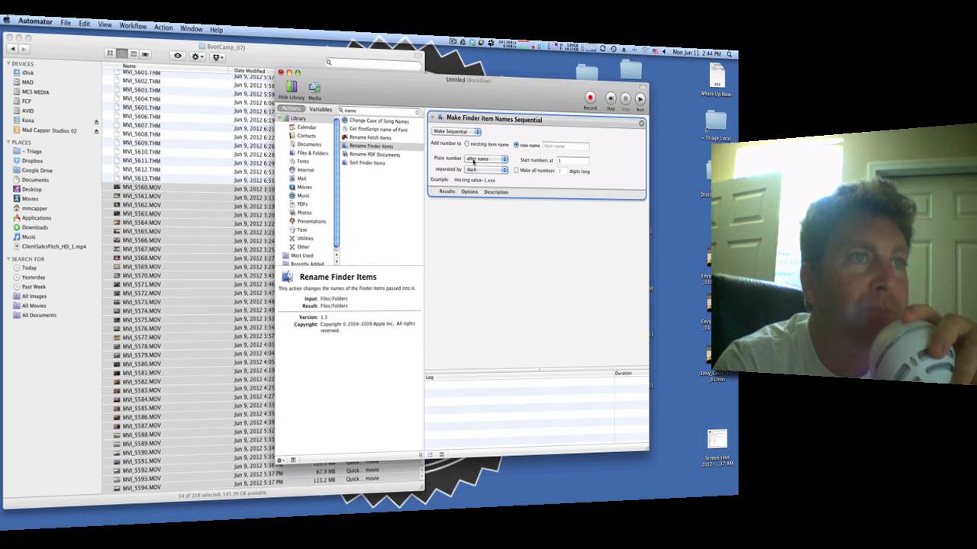
click(566, 147)
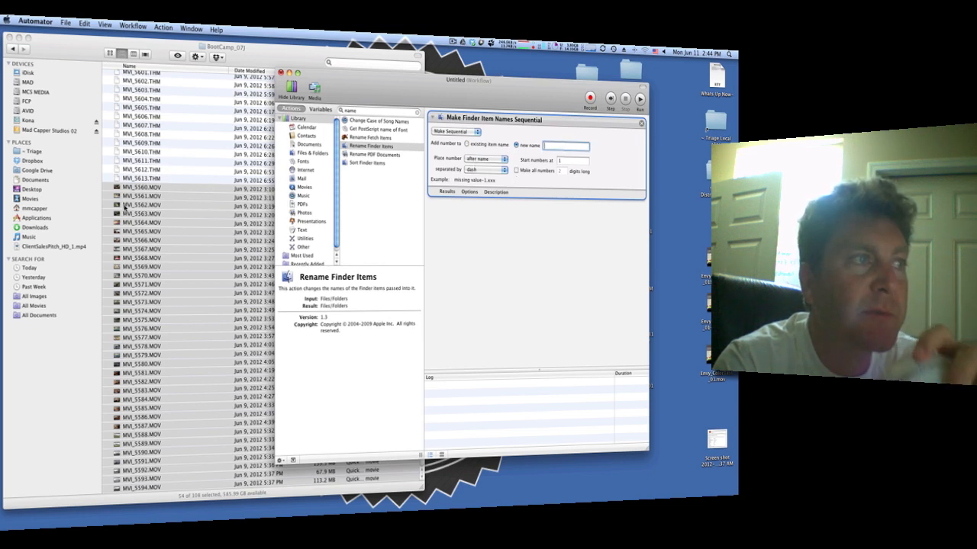
In Finder, return to the Mad Capper Studios 02 drive and check the last numbered clip listed before the BootCamp_06M folder
scroll(162, 213, up, 10)
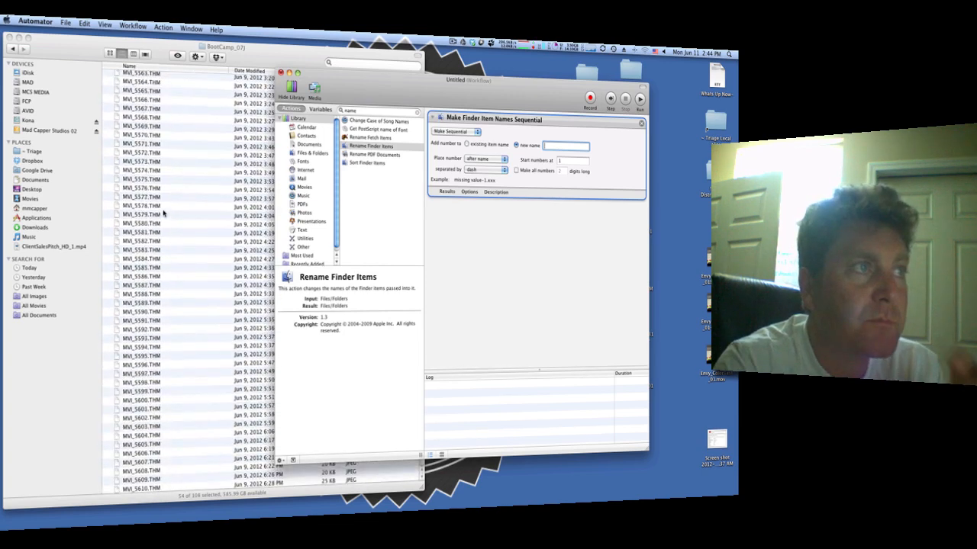
scroll(163, 214, down, 10)
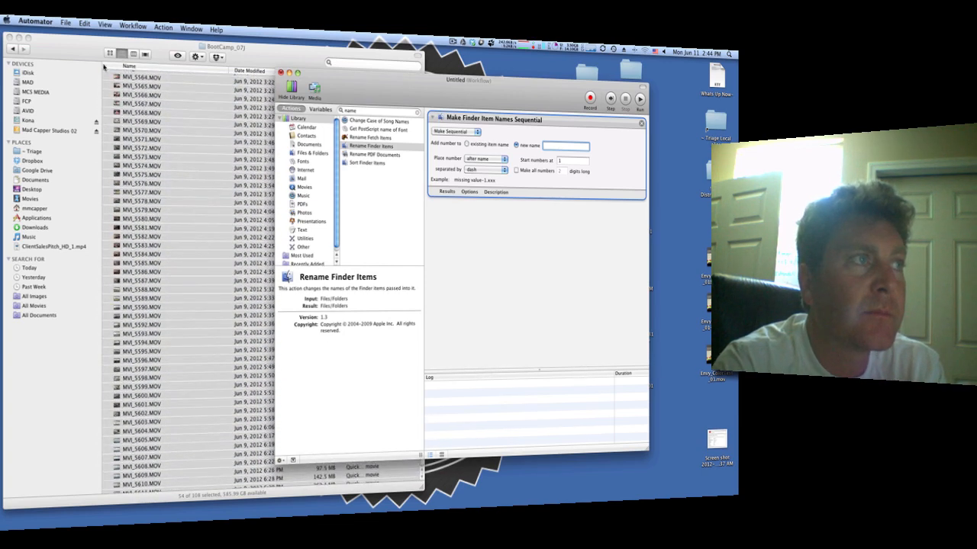
click(21, 52)
click(12, 48)
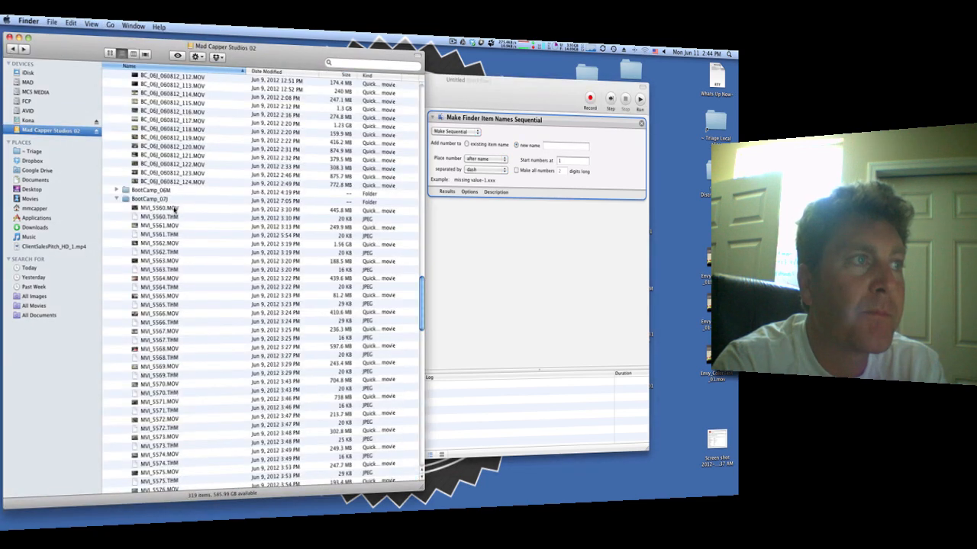
click(169, 182)
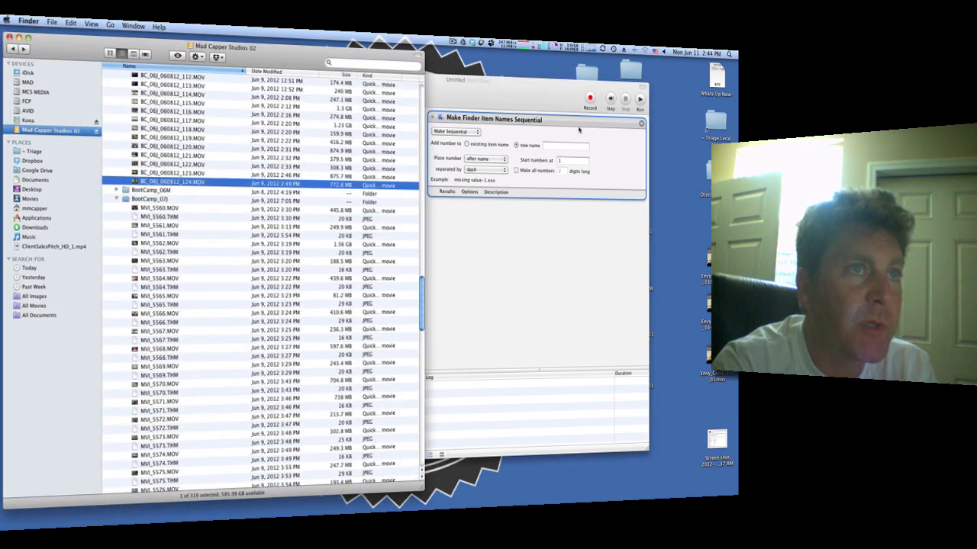
In Automator, enter BC_07J_060812 as the new item name in the sequential rename action
click(546, 146)
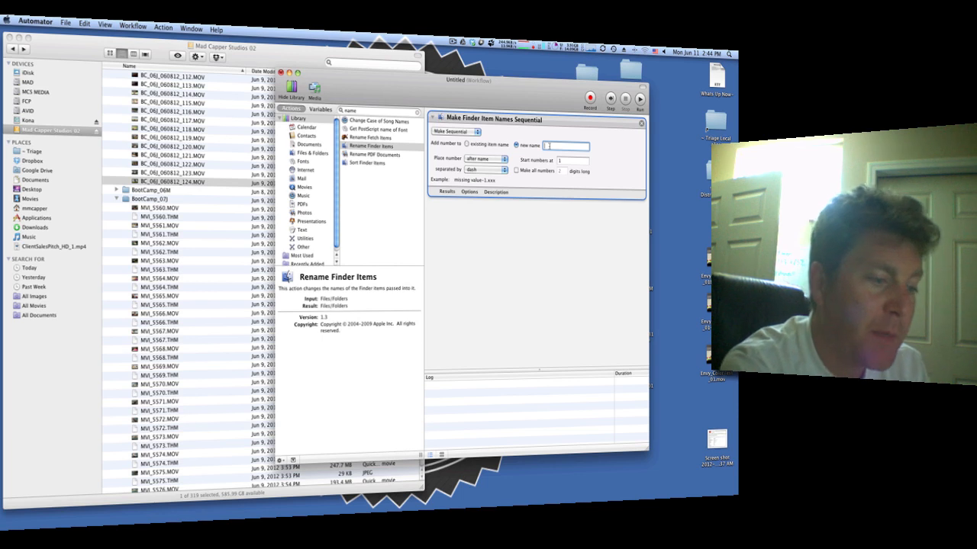
text(BC_)
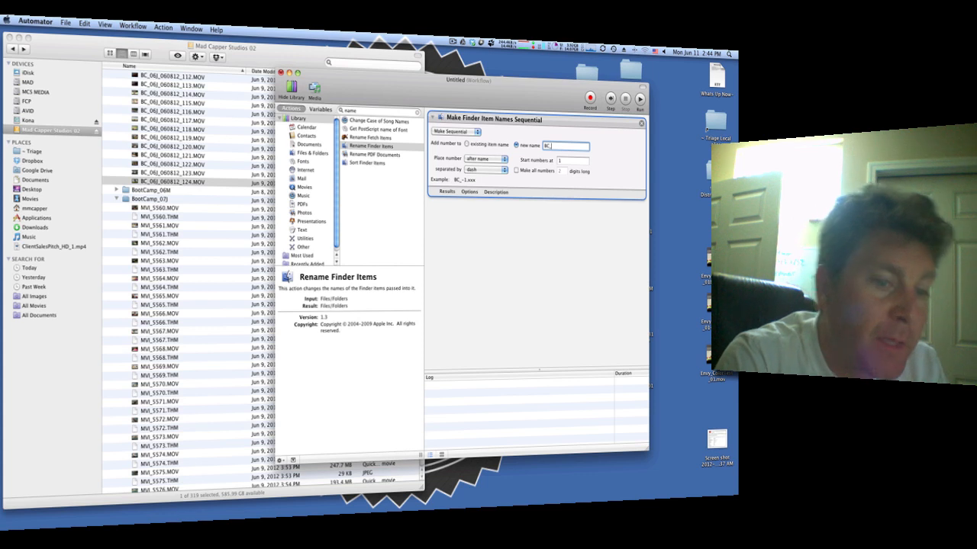
text(06)
key(BackSpace)
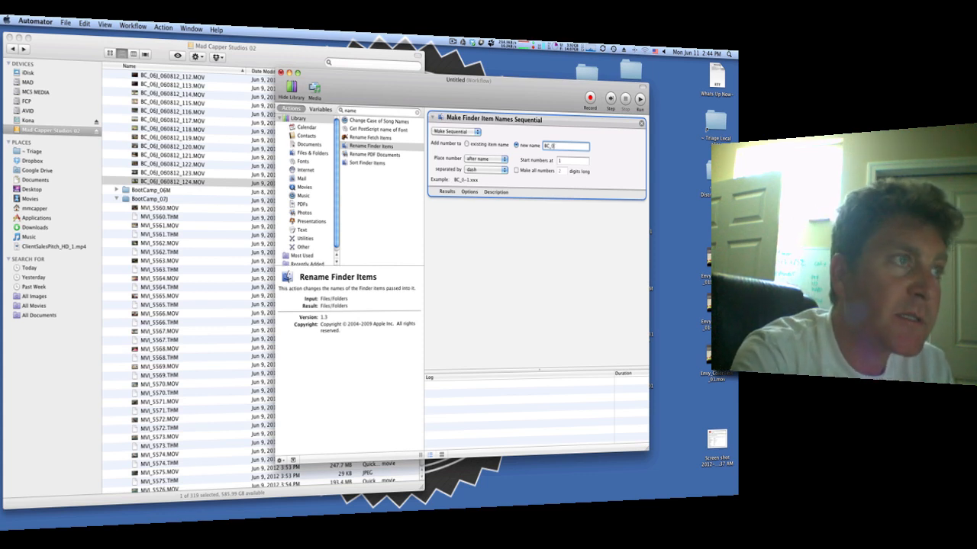
text(7J)
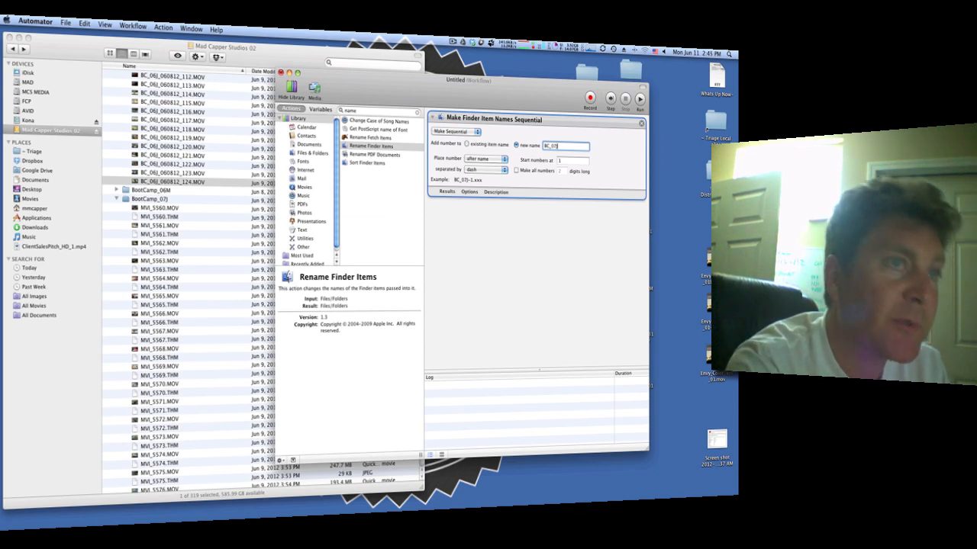
text(_)
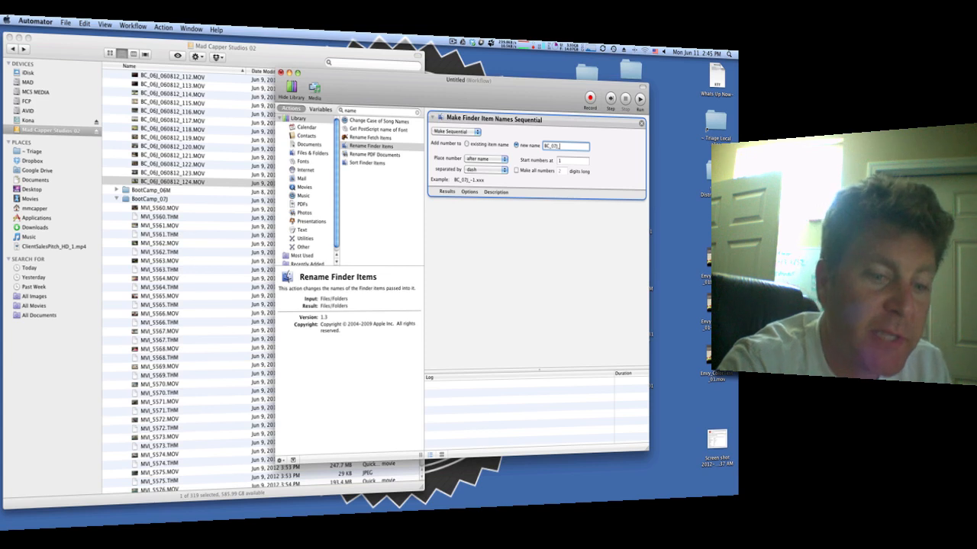
text(0606)
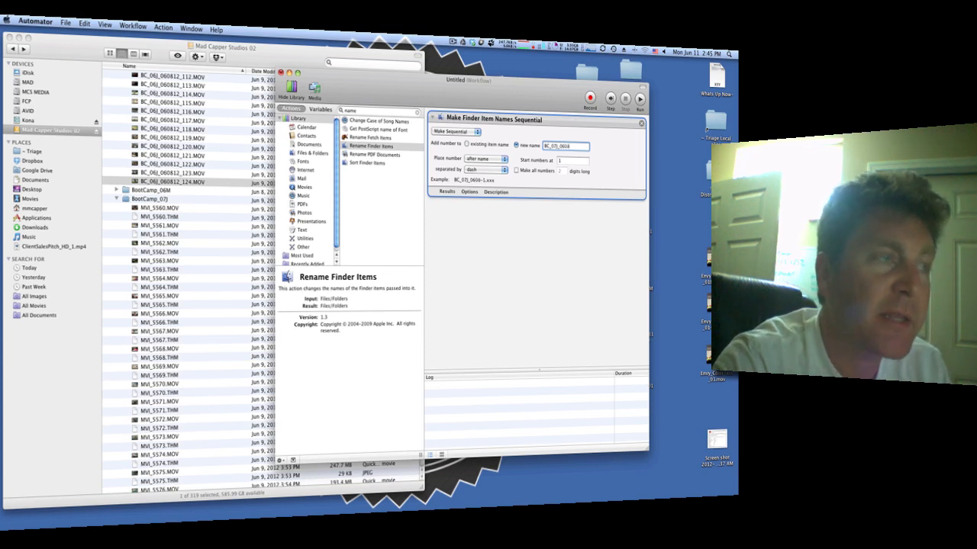
key(BackSpace)
text(812)
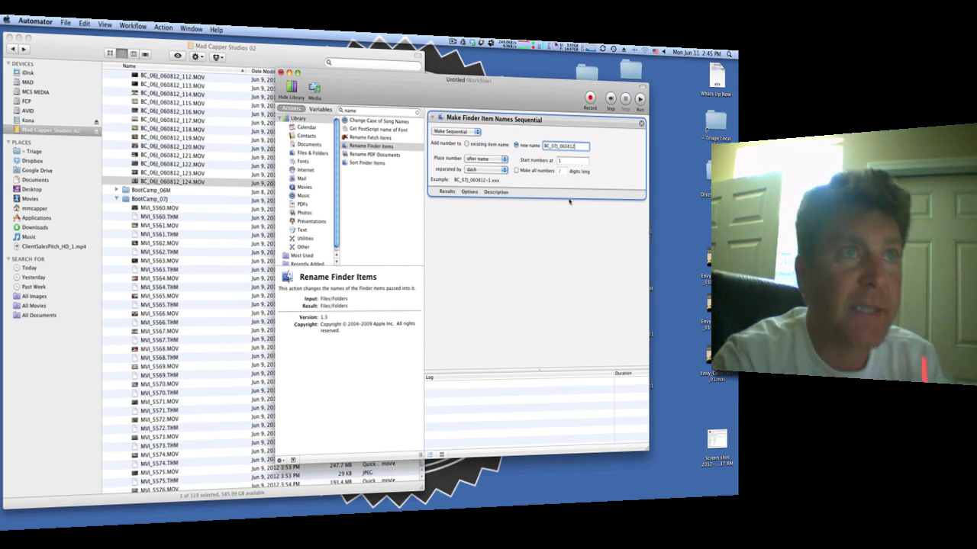
Start the numbering at 125 and separate the number from the name with an underscore
drag(580, 145, 541, 146)
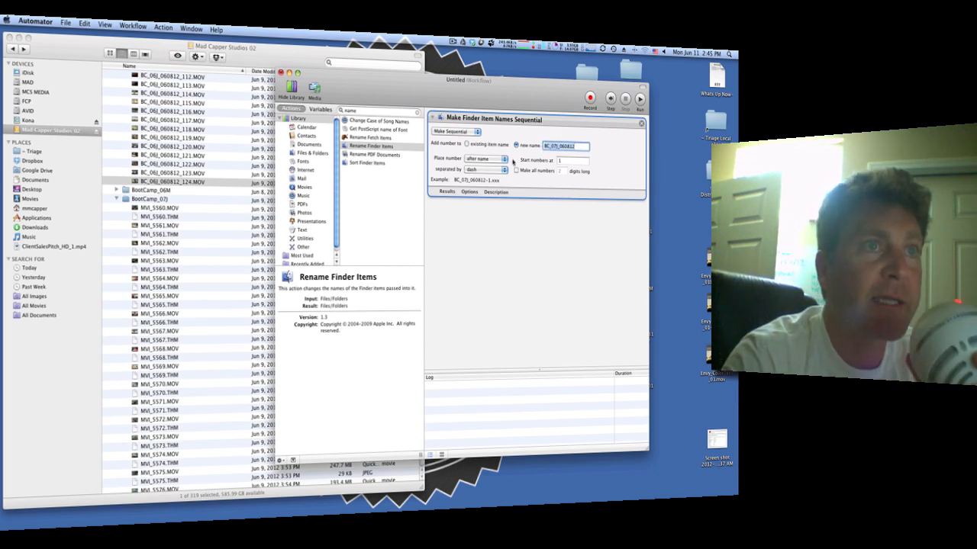
click(568, 161)
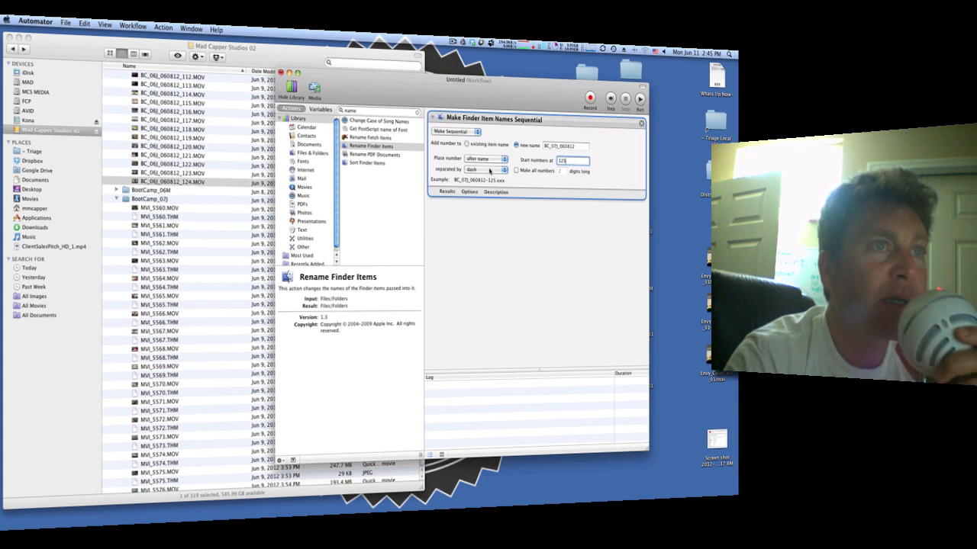
click(488, 170)
click(488, 191)
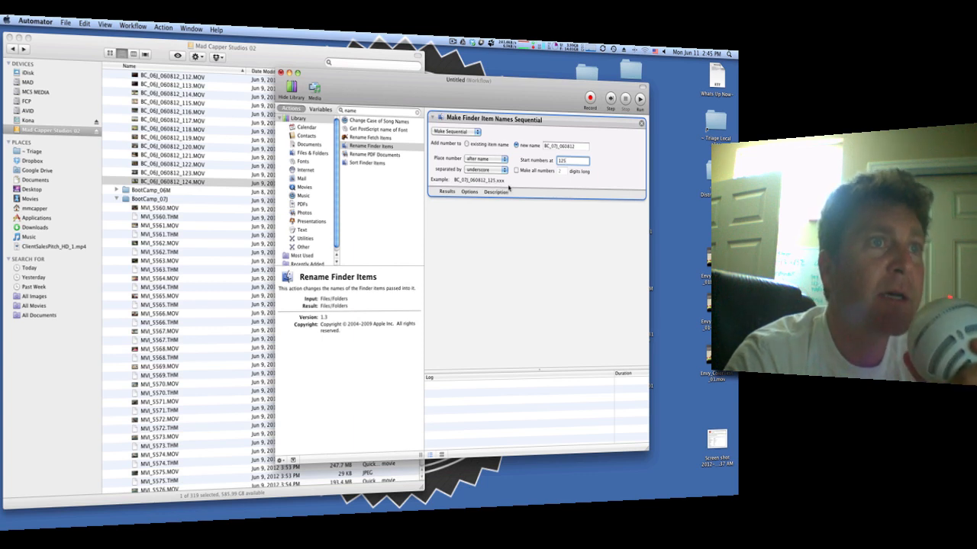
click(507, 191)
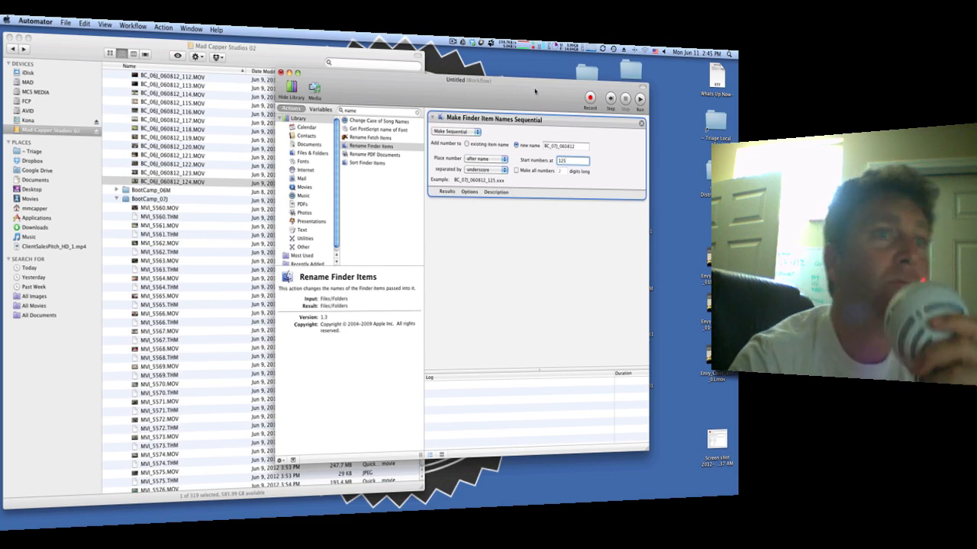
In Finder, open the BootCamp_07J folder and select all movie clips from MVI_5560.MOV through MVI_5613.MOV
click(167, 51)
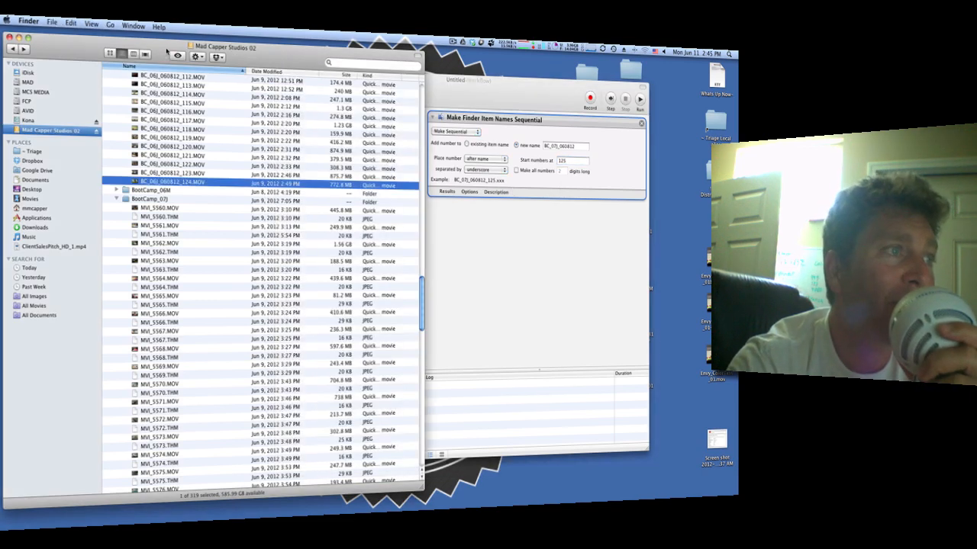
double_click(149, 199)
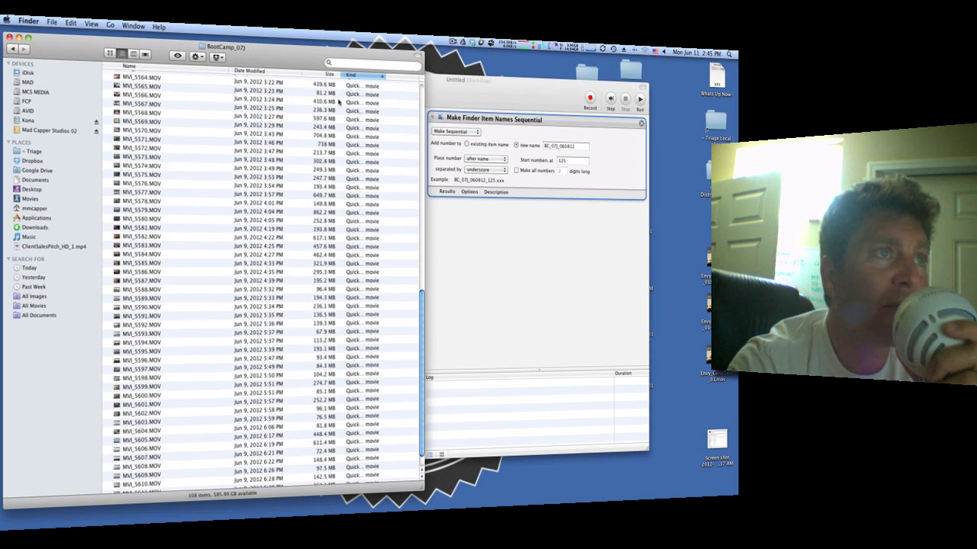
scroll(335, 260, up, 10)
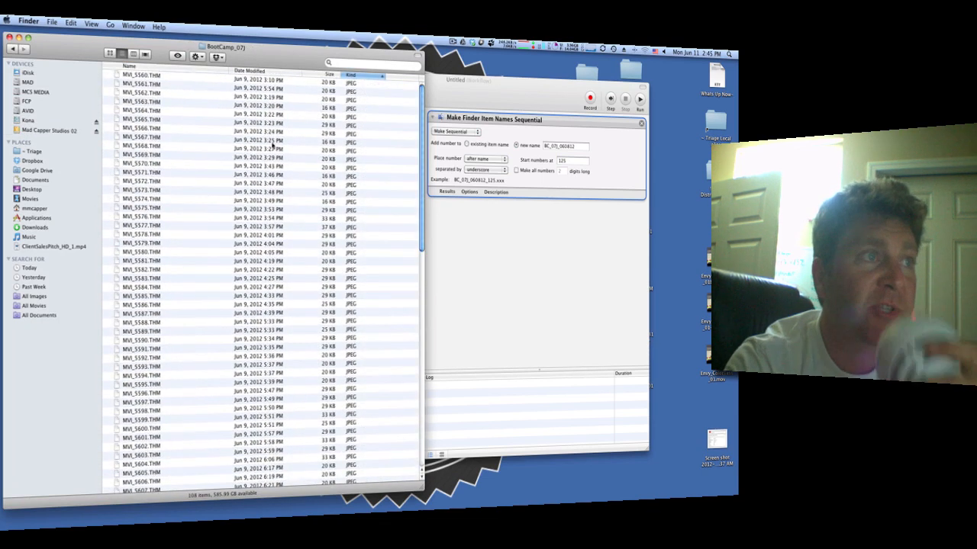
scroll(236, 149, down, 8)
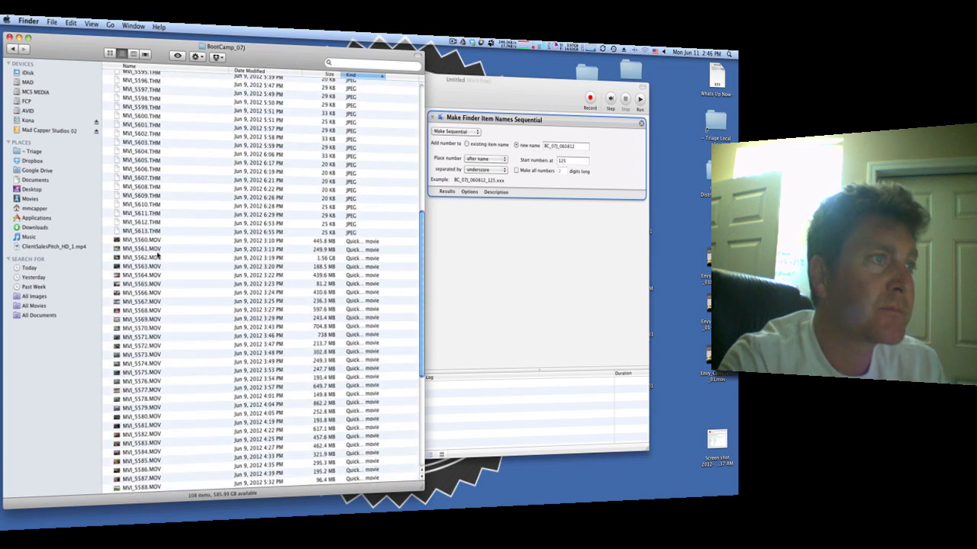
click(150, 240)
scroll(150, 243, down, 5)
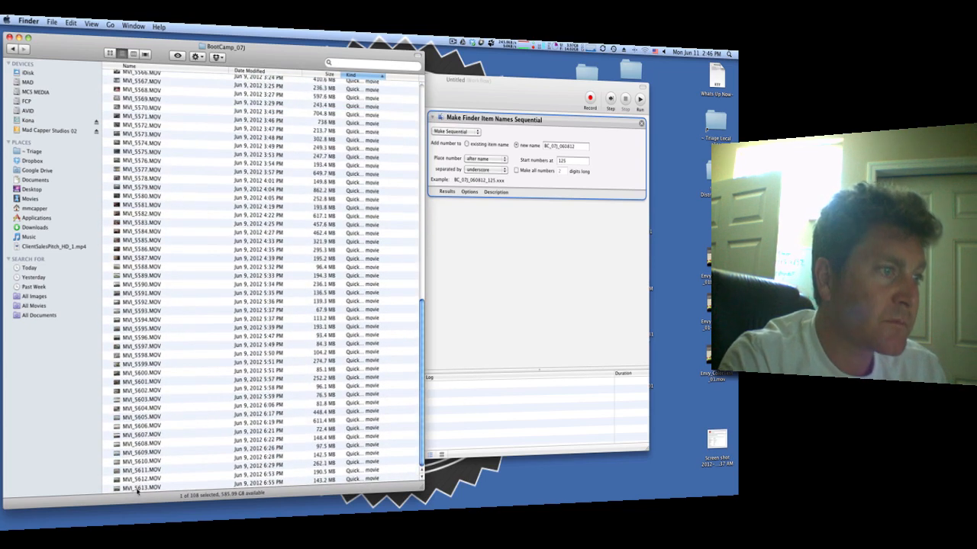
shift+click(138, 489)
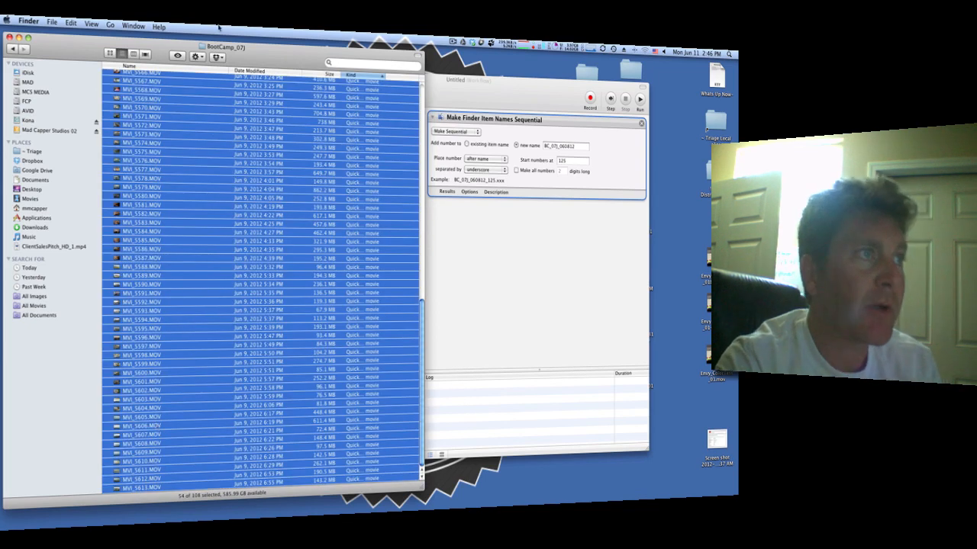
Add the selected MOV clips to the Automator workflow as the input ahead of the sequential rename action
scroll(147, 122, up, 2)
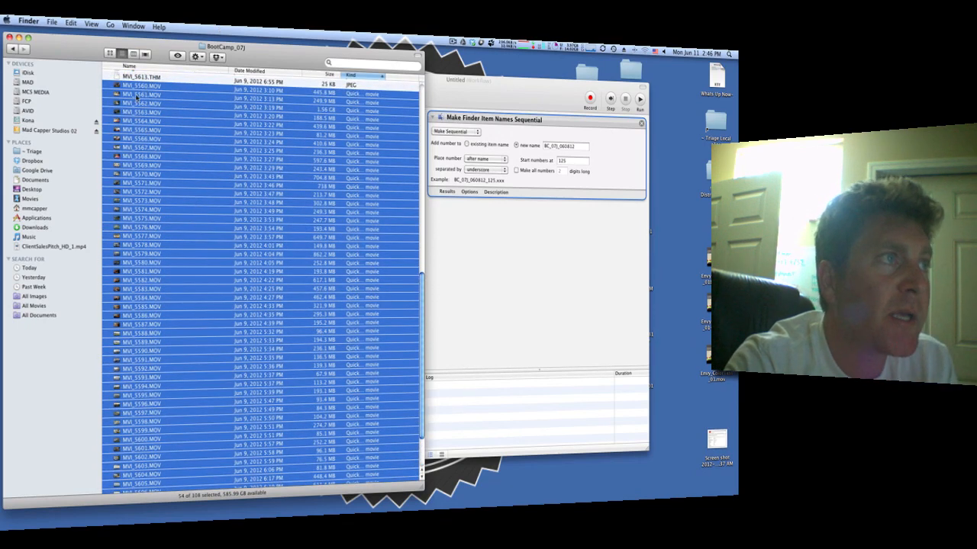
drag(136, 89, 500, 121)
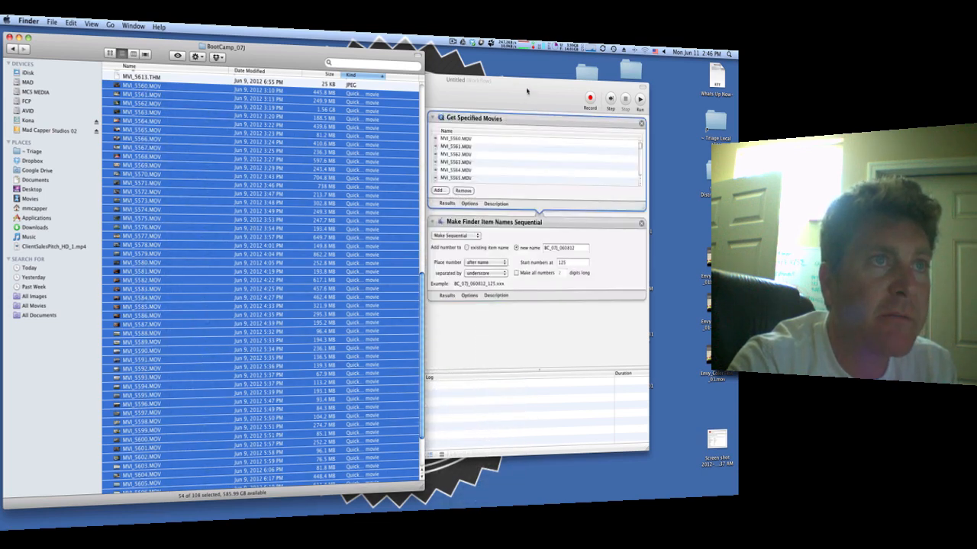
click(526, 91)
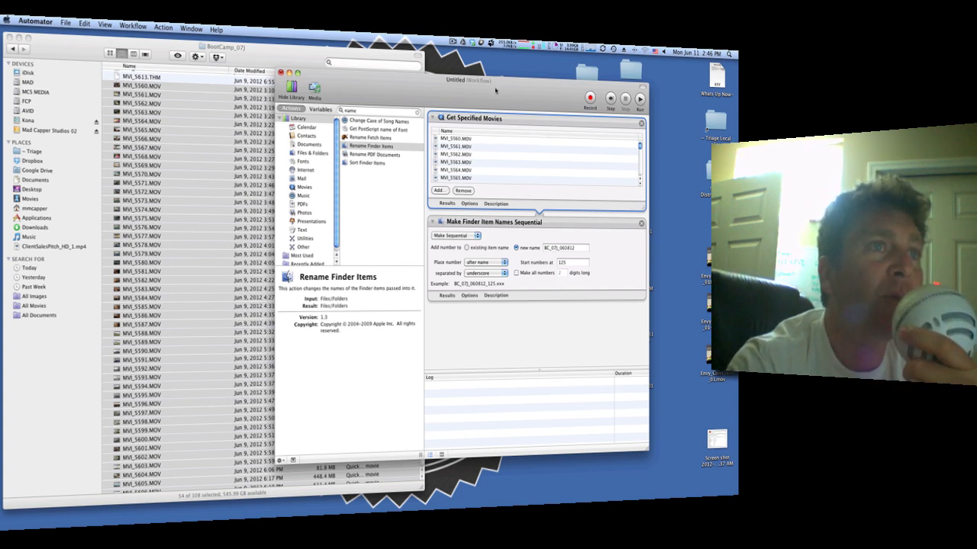
Move the Automator window aside to expose more of the BootCamp_07J file list, and run the rename workflow
drag(493, 90, 529, 94)
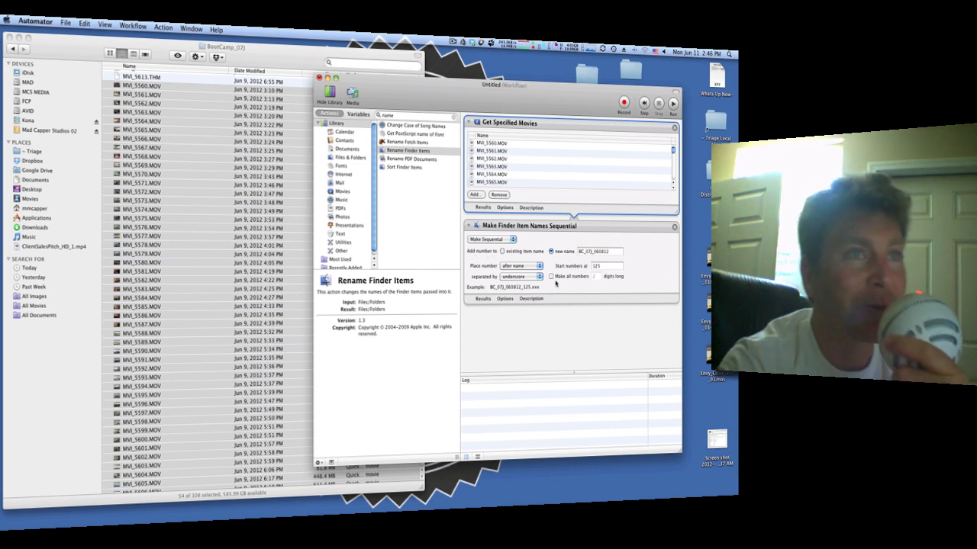
scroll(202, 194, down, 3)
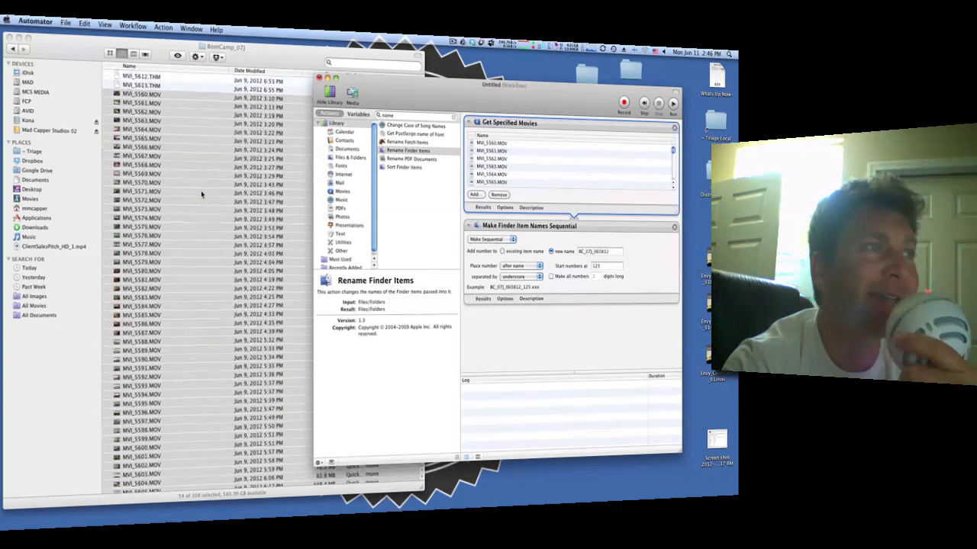
scroll(202, 195, up, 1)
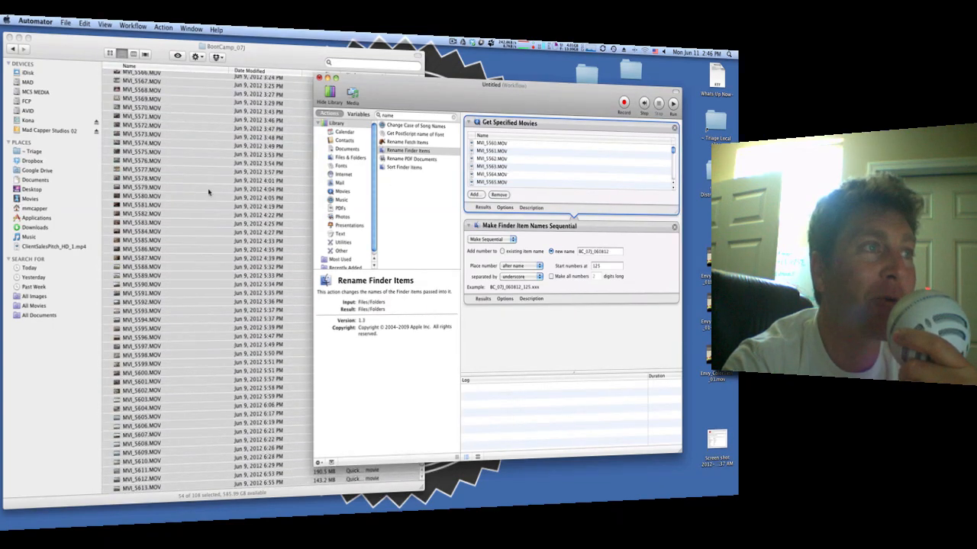
scroll(191, 192, up, 1)
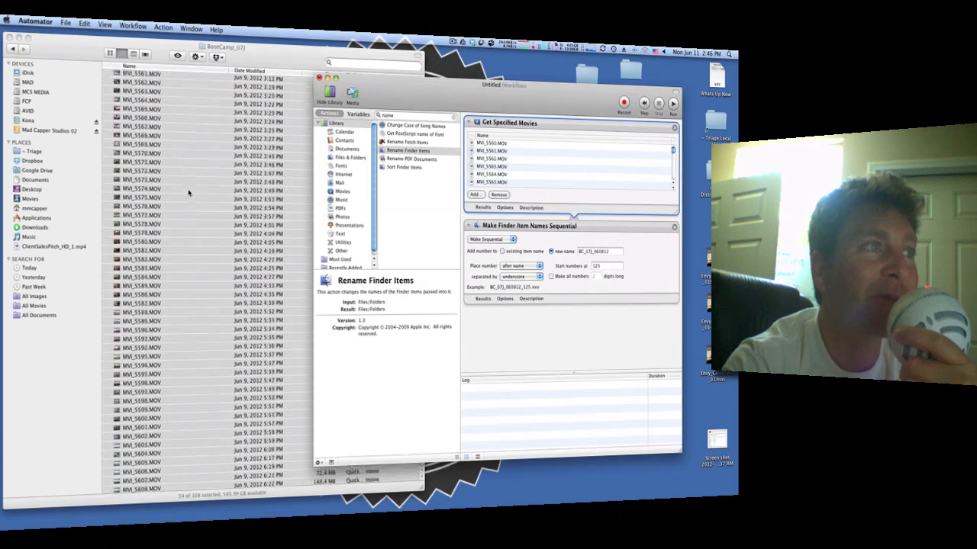
click(672, 104)
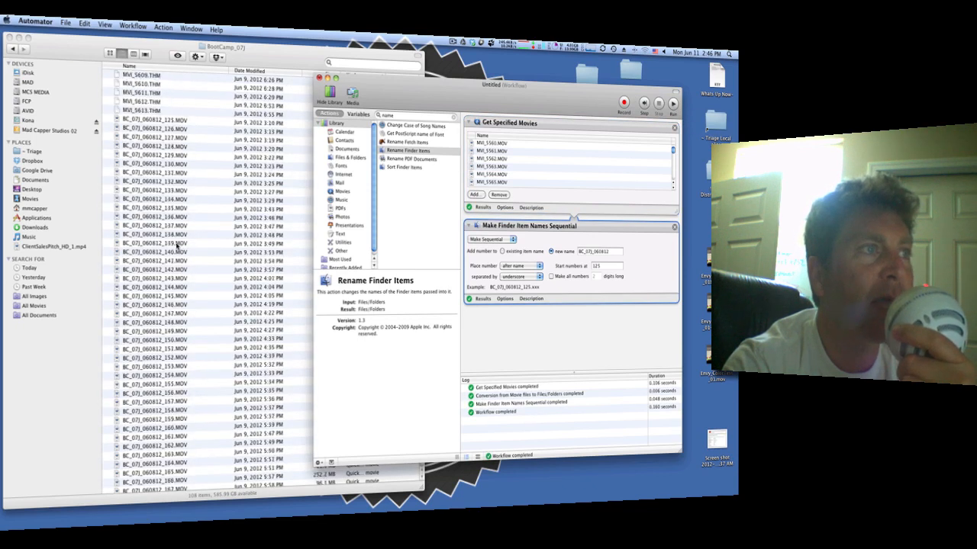
Check the file names of the MOV clips and THM files throughout the BootCamp_07J folder
scroll(156, 221, up, 5)
scroll(168, 254, down, 6)
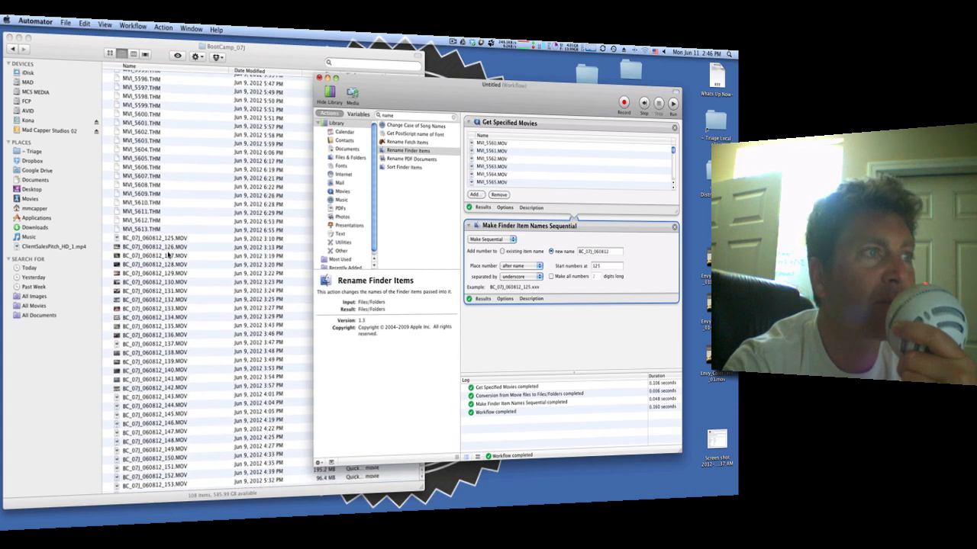
scroll(164, 229, up, 12)
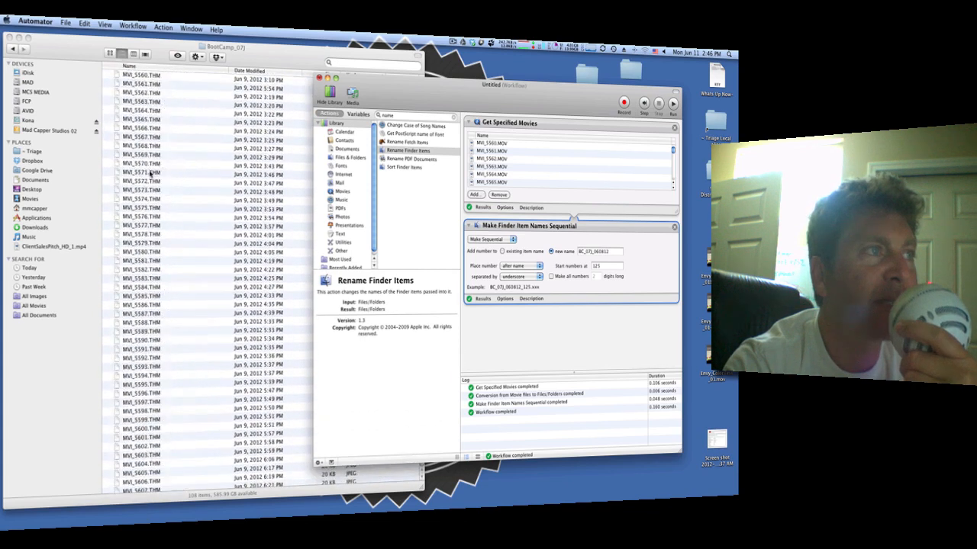
scroll(156, 102, down, 7)
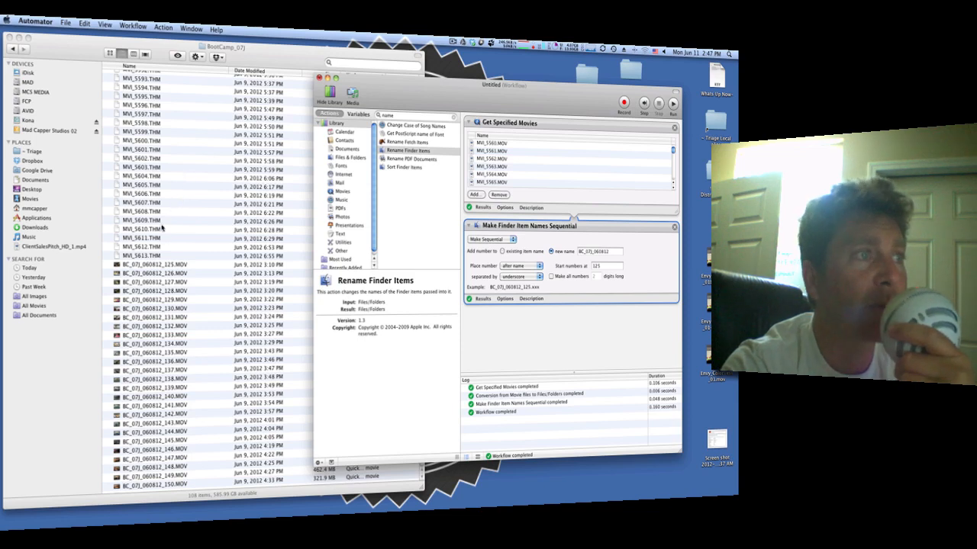
scroll(163, 225, down, 3)
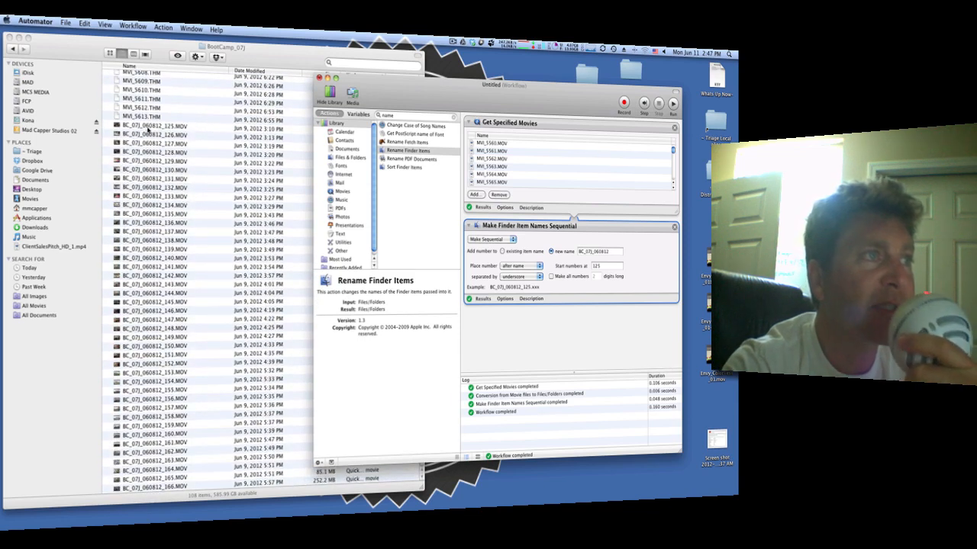
scroll(159, 130, down, 3)
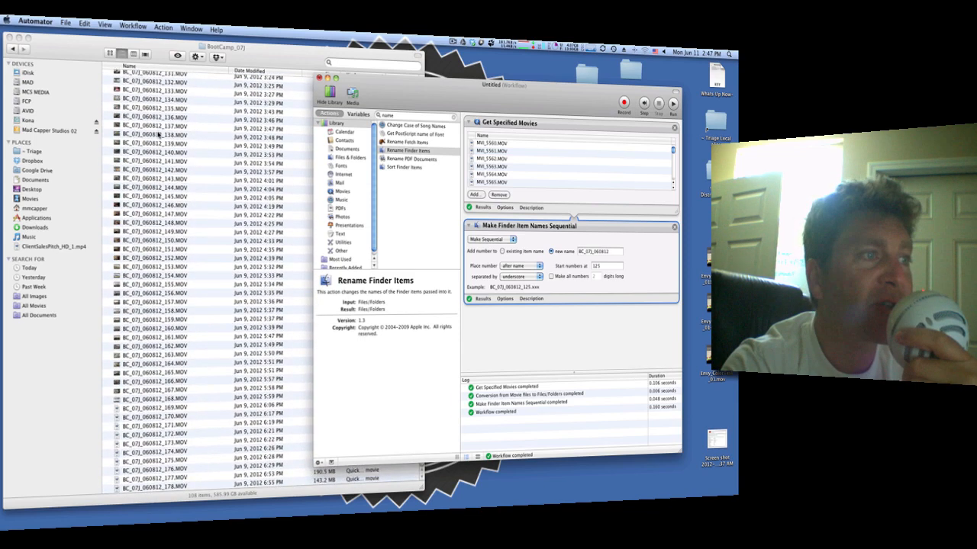